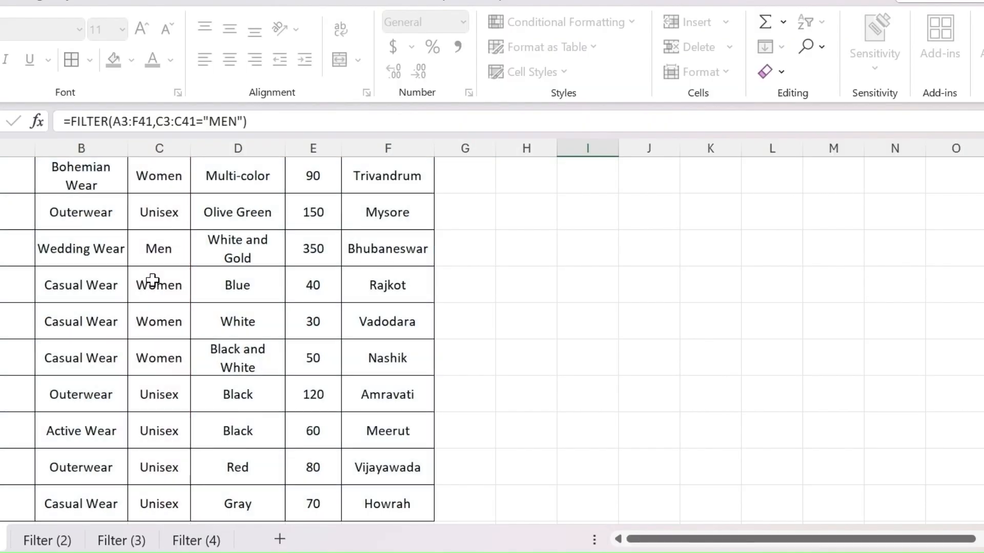
Step: Enter the formula =FILTER(A3:F41,C3:C41="MEN") in cell I4 and review the returned rows
key(Return)
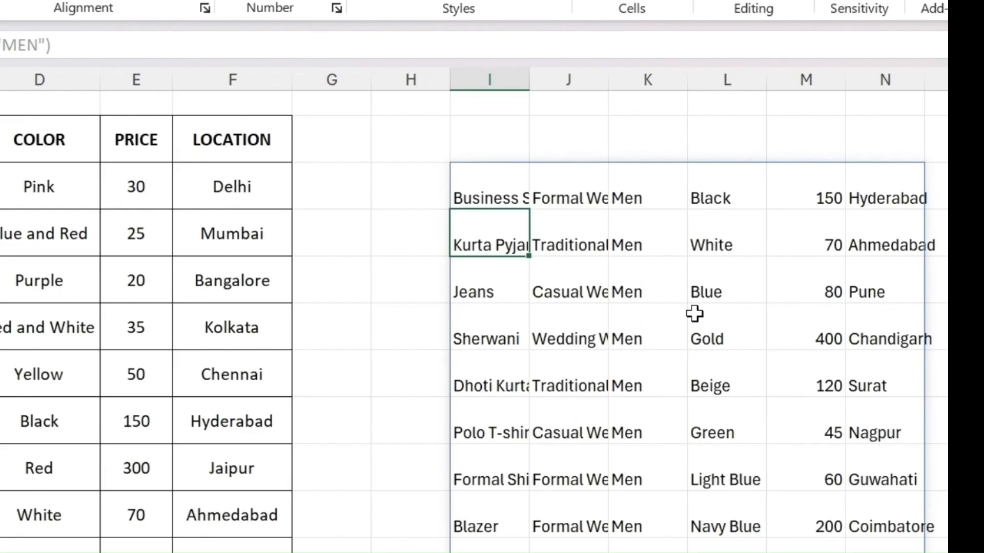
scroll(747, 329, down, 1)
scroll(746, 330, up, 1)
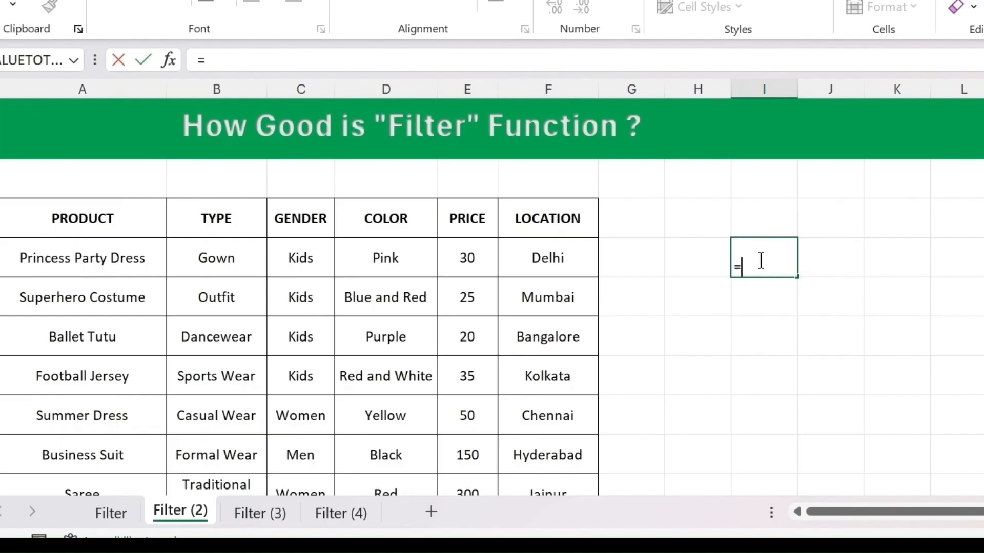
Step: Start a FILTER formula in cell I4 of the Filter (2) sheet with the table range A3:F41 as its array
text(fi)
key(Tab)
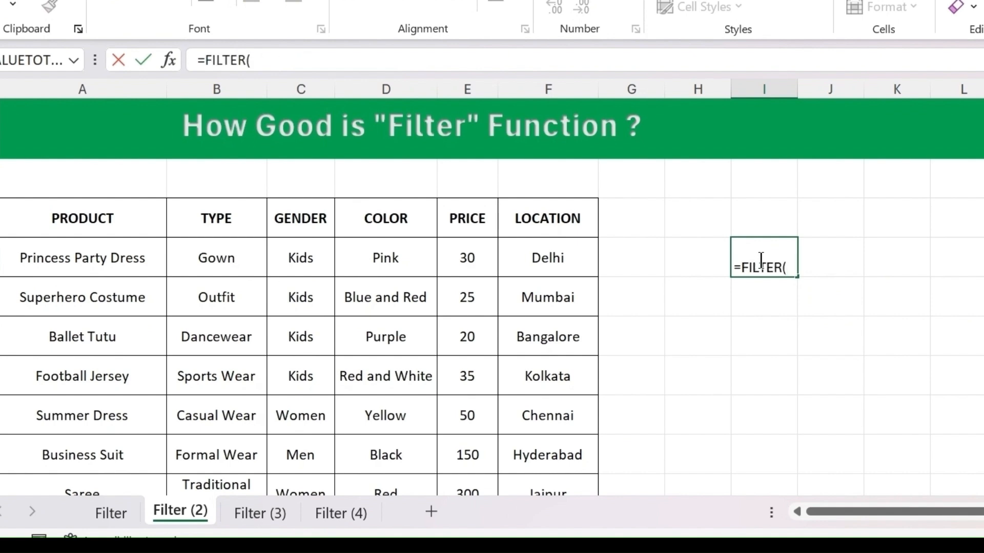
click(154, 204)
key(shift+Right)
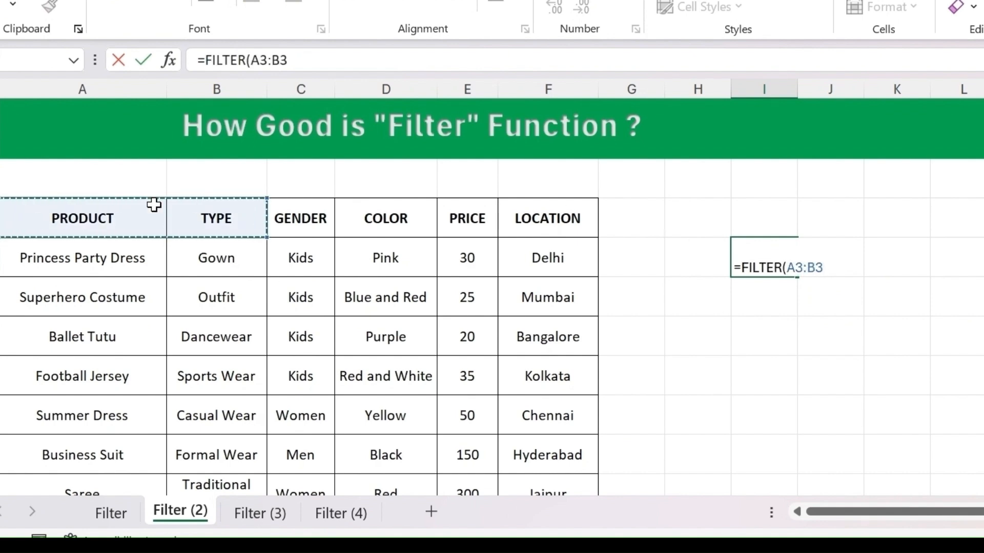
key(shift+Right)
key(shift+Right)
key(shift+Right)
key(shift+Right)
key(ctrl+shift+Down)
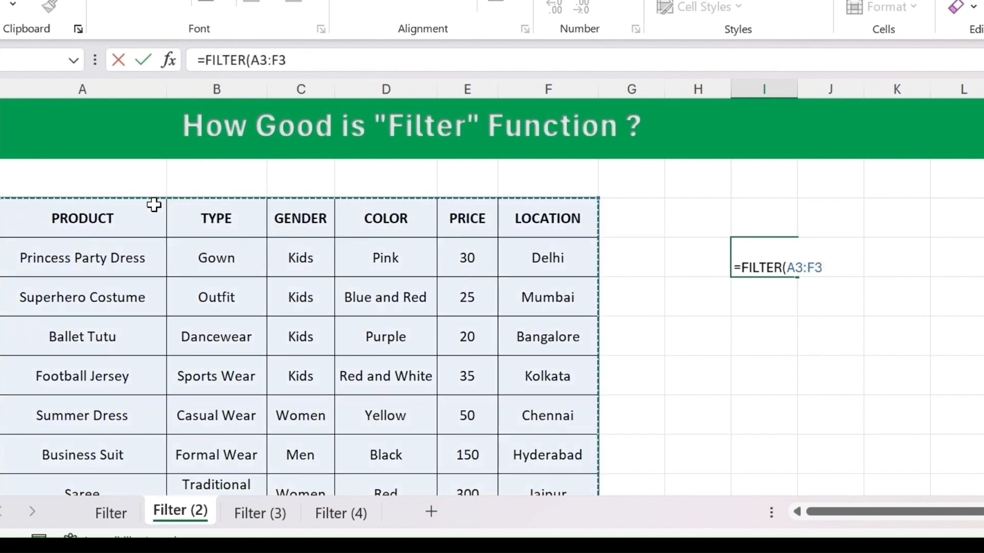
text(,)
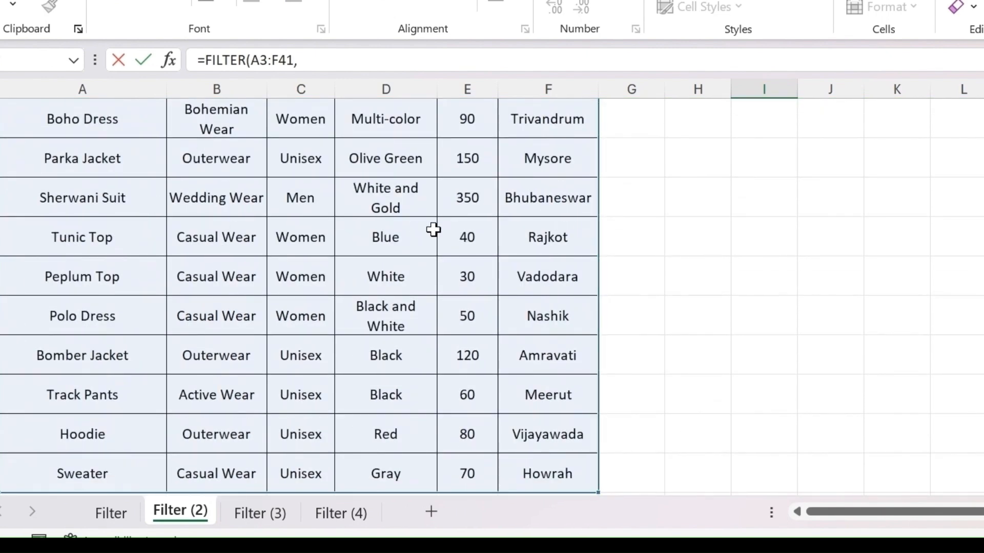
scroll(434, 230, up, 13)
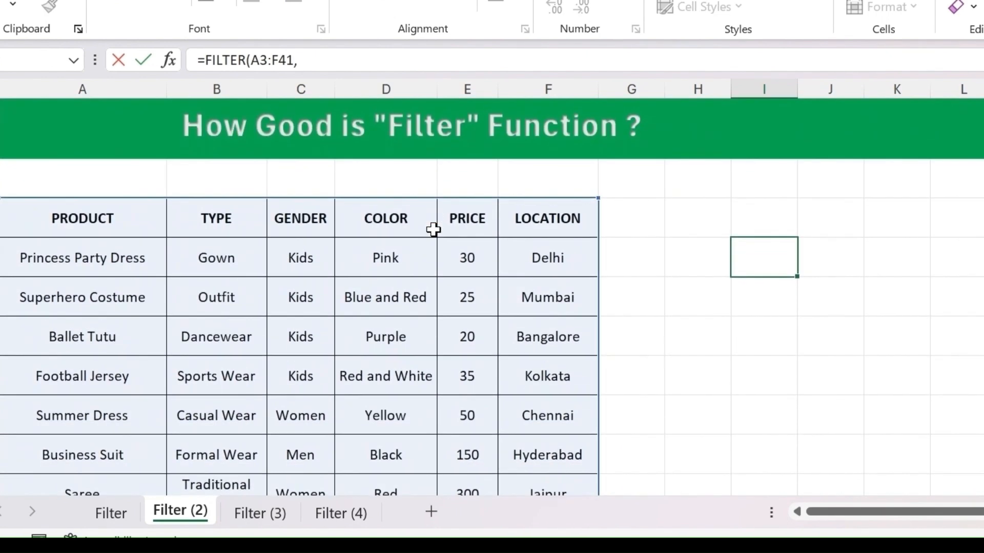
Step: Add the condition B3:B41="Sports wear" on the TYPE column to the FILTER formula
click(236, 223)
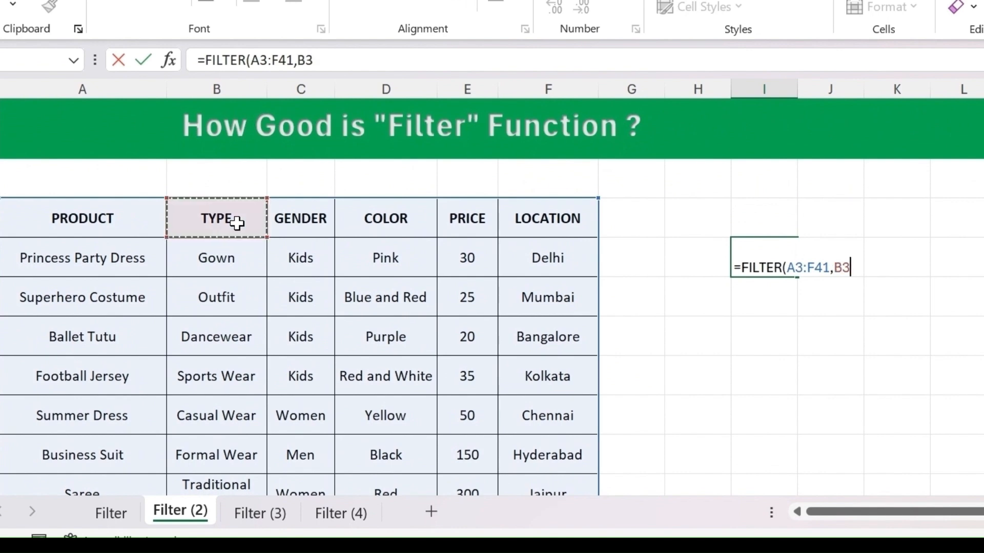
key(ctrl+shift+Down)
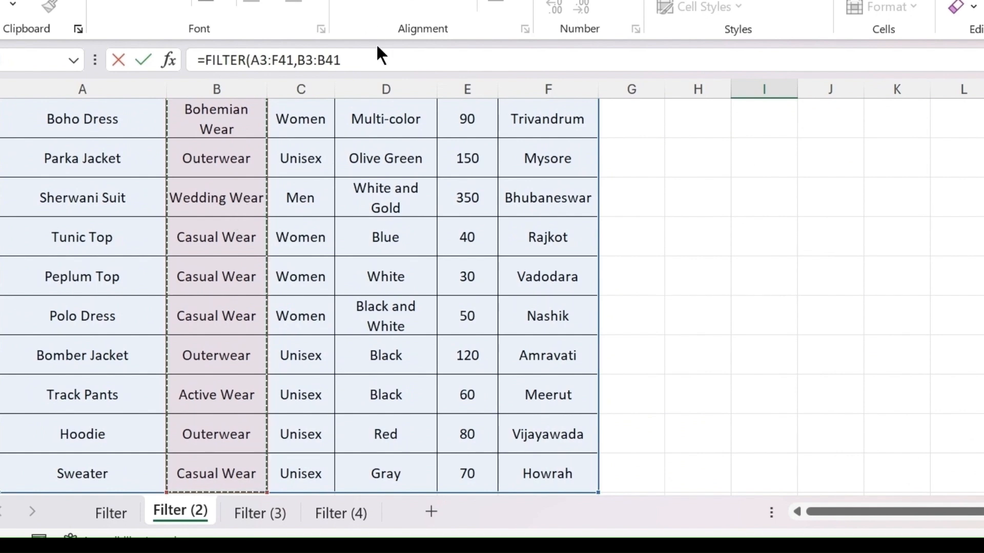
click(361, 56)
text(=)
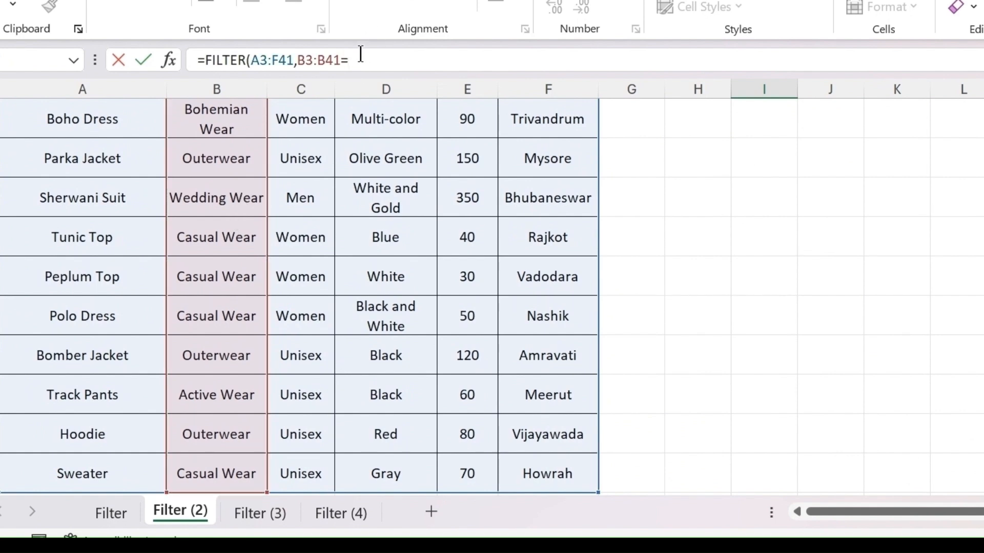
text("Sports wear)
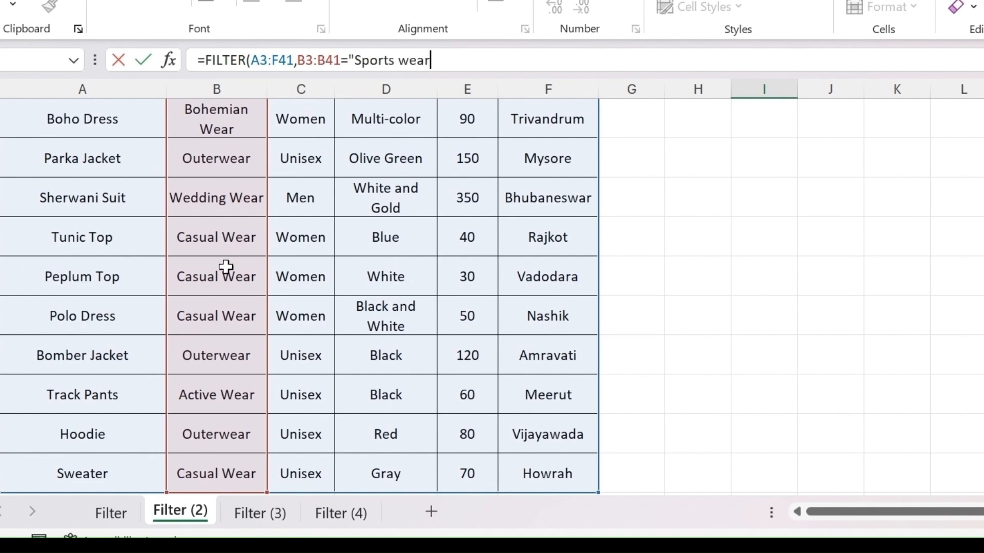
text(")
Step: Multiply by a second condition on the PRICE column, )*(E3:E41<200), and enter the formula
text()*()
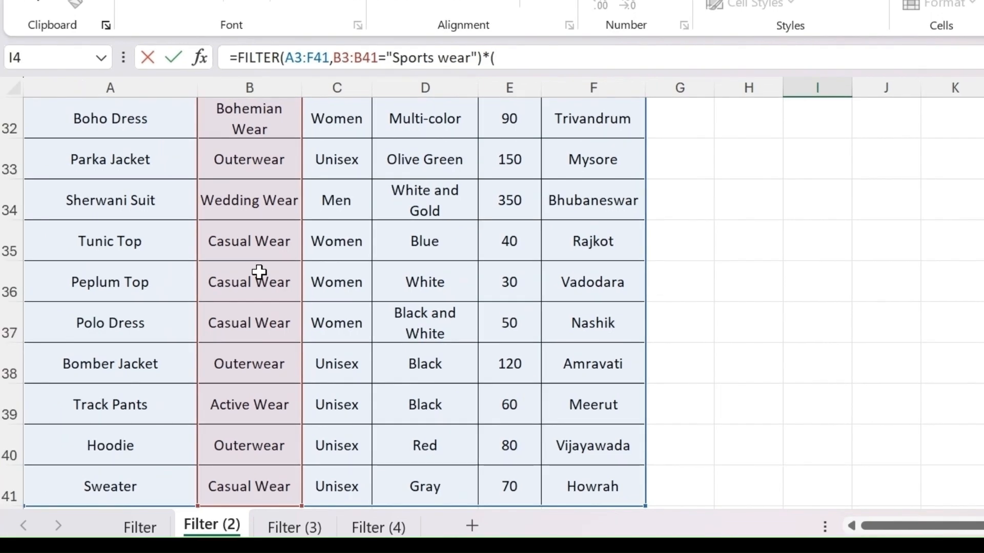
click(532, 235)
key(ctrl+Up)
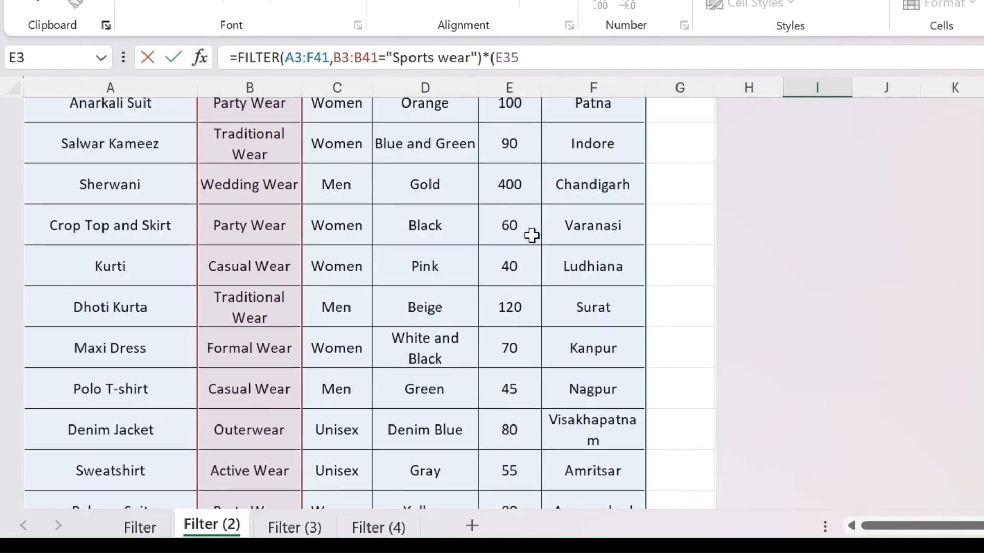
key(ctrl+shift+Down)
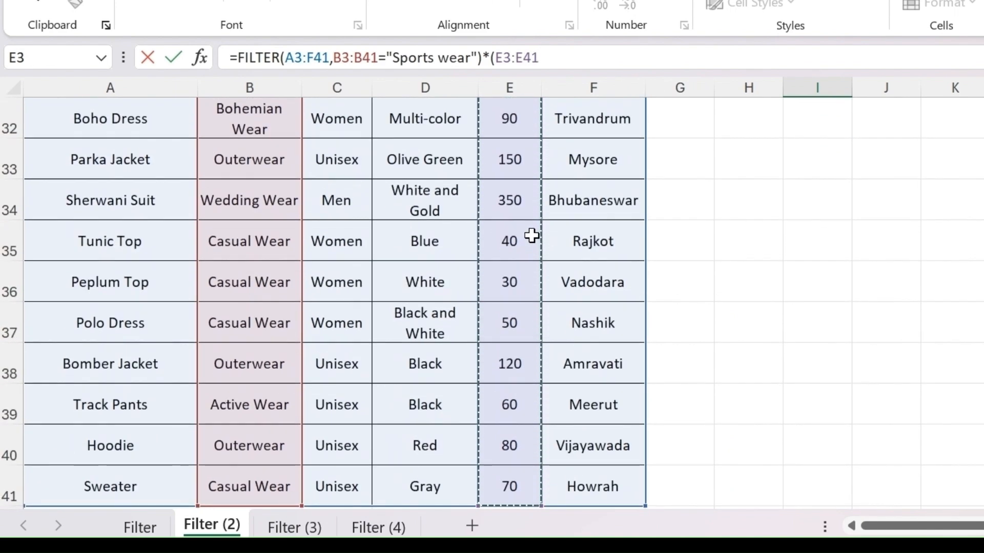
text(,)
key(BackSpace)
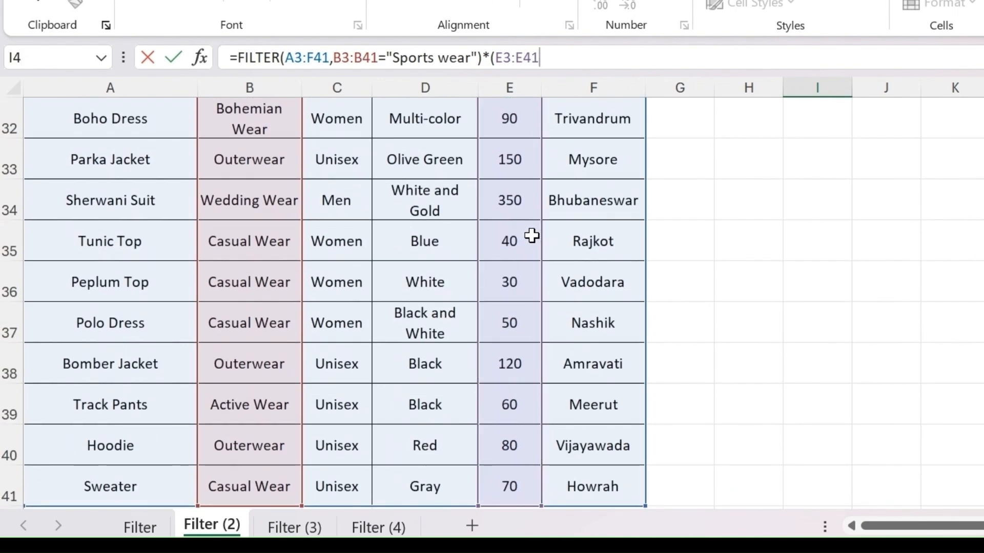
text(<200)
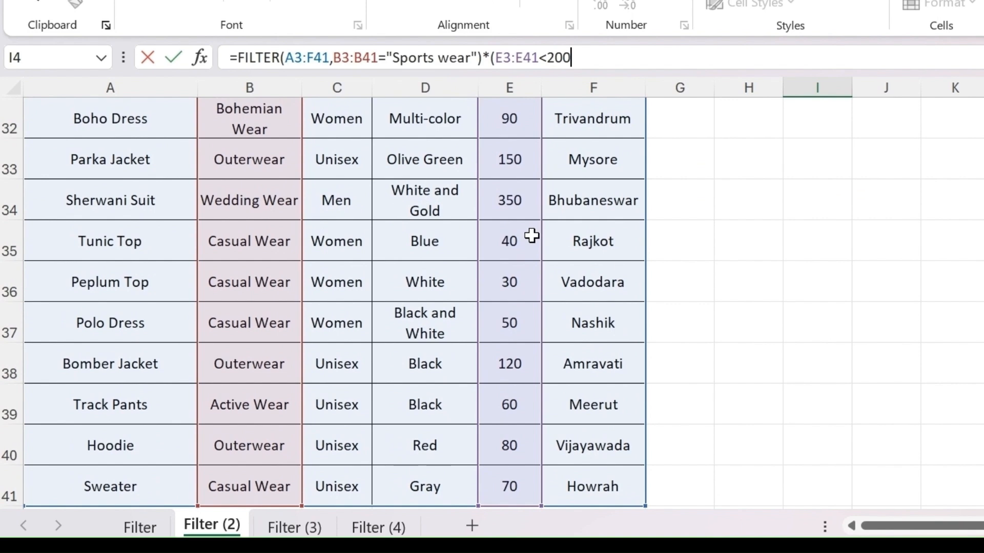
text())
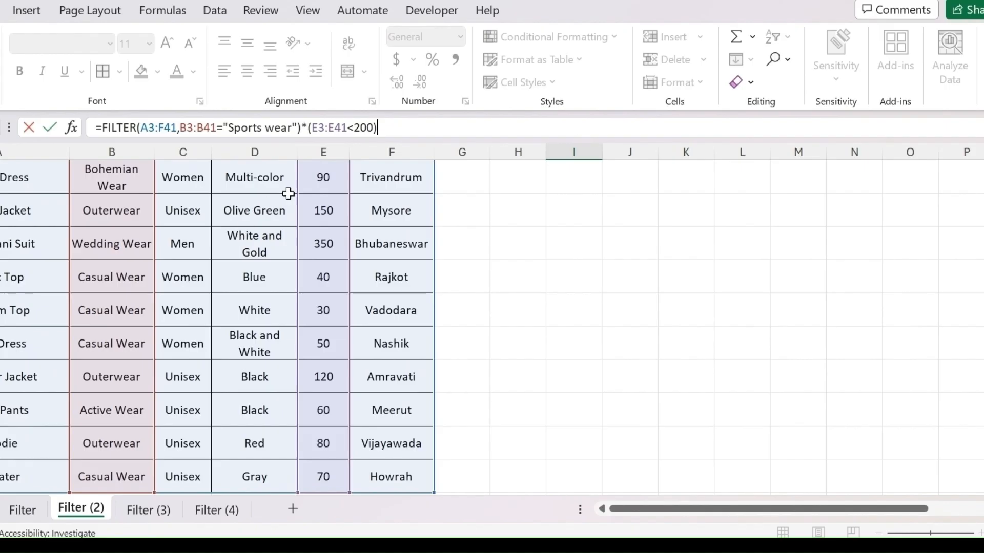
key(Return)
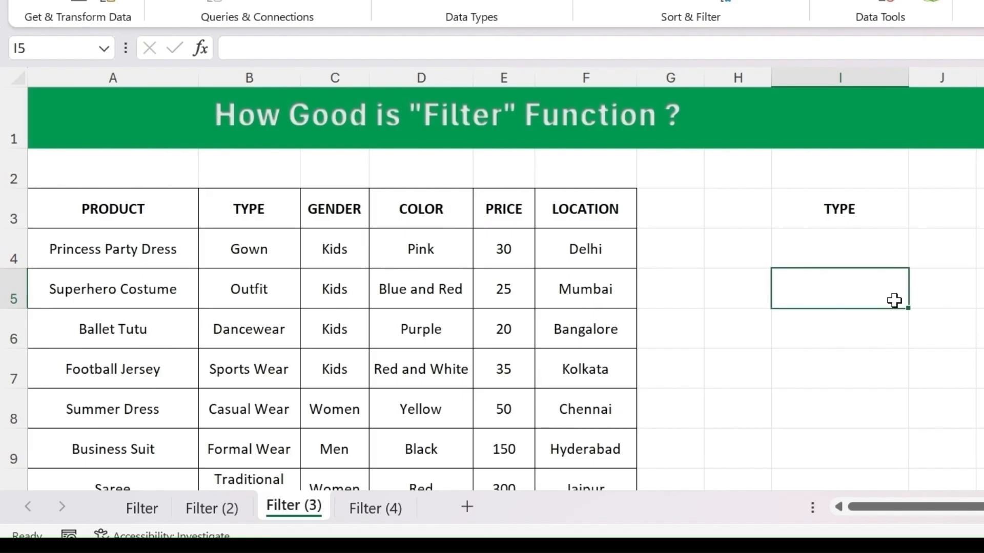
Step: Start a FILTER formula in cell I5 of the Filter (3) sheet using A3:F41 as the array
text(=fil)
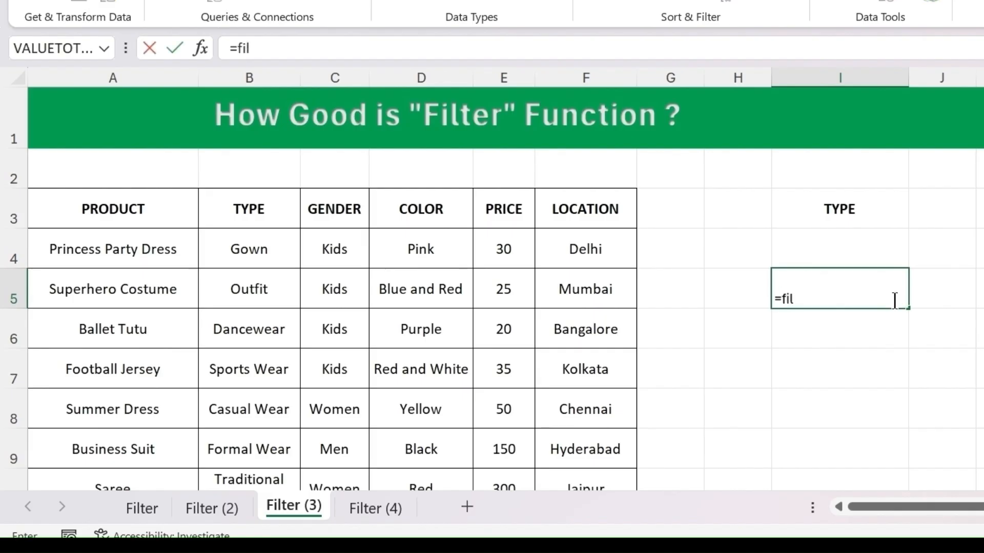
key(Tab)
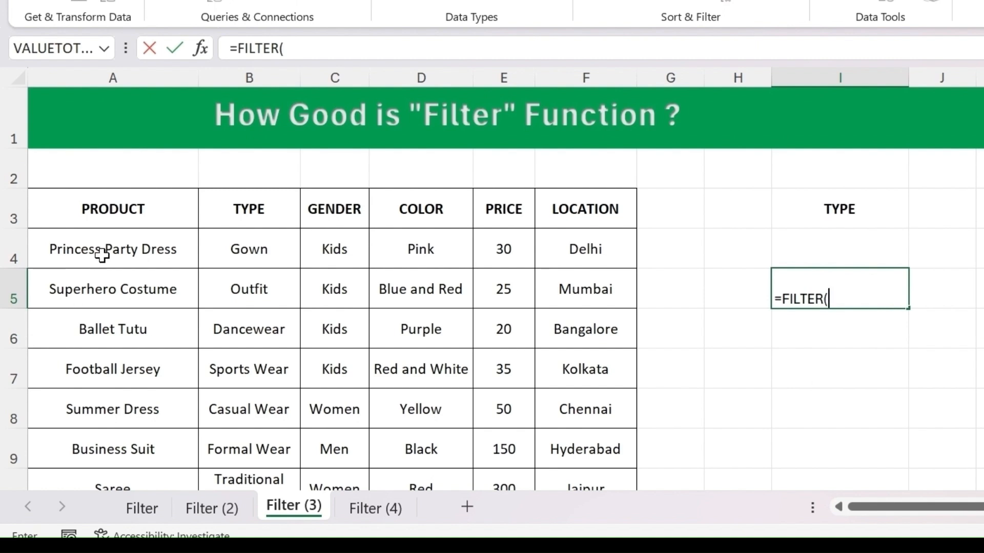
click(147, 179)
key(Down)
key(shift+Right)
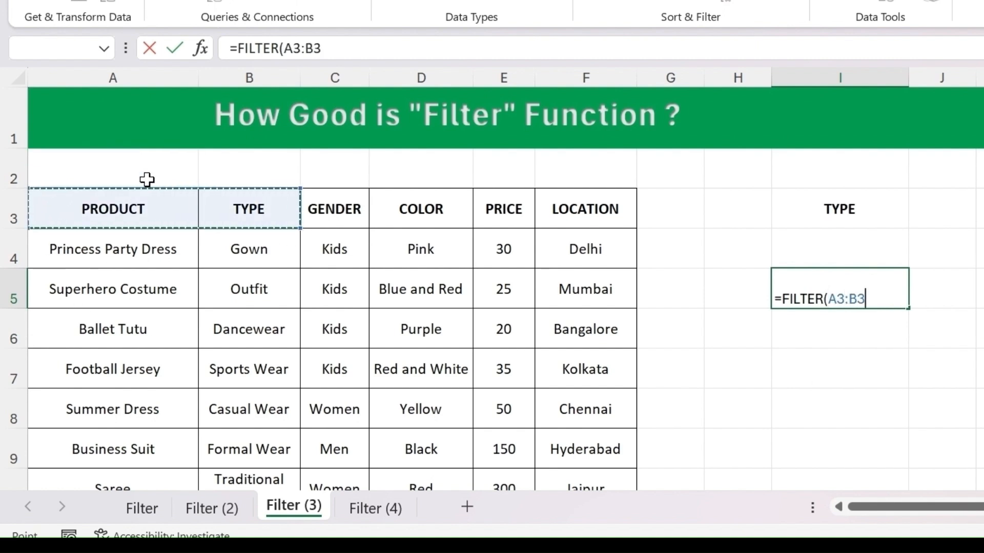
key(ctrl+shift+Down)
key(ctrl+shift+Right)
text(,)
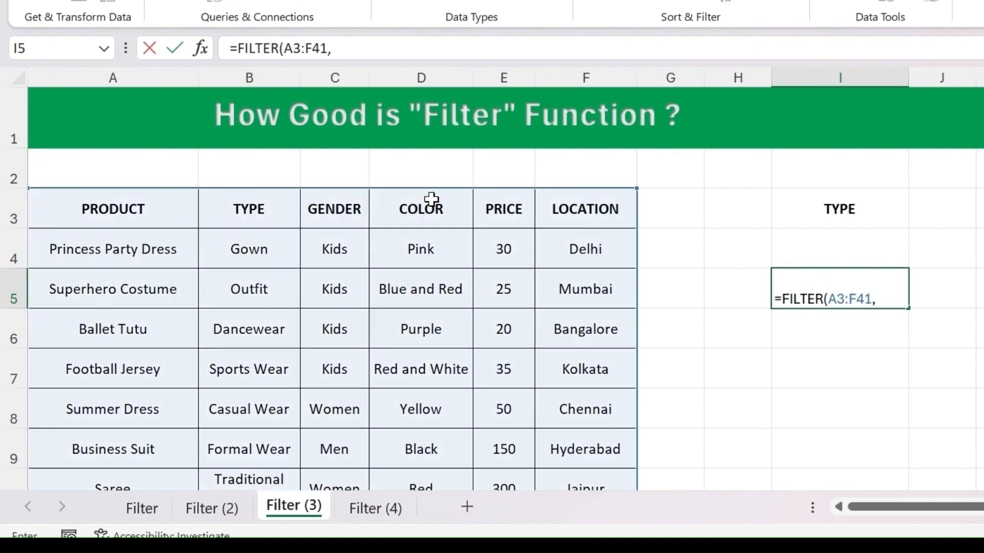
Step: Complete the FILTER formula with the condition B3:B41=J3 so it depends on the type cell, and enter it
click(253, 199)
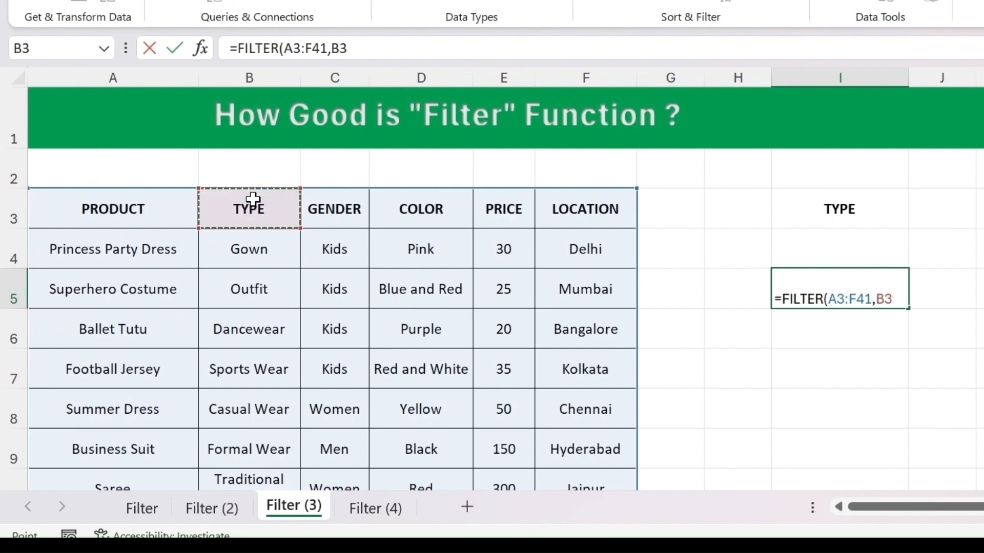
key(ctrl+shift+Down)
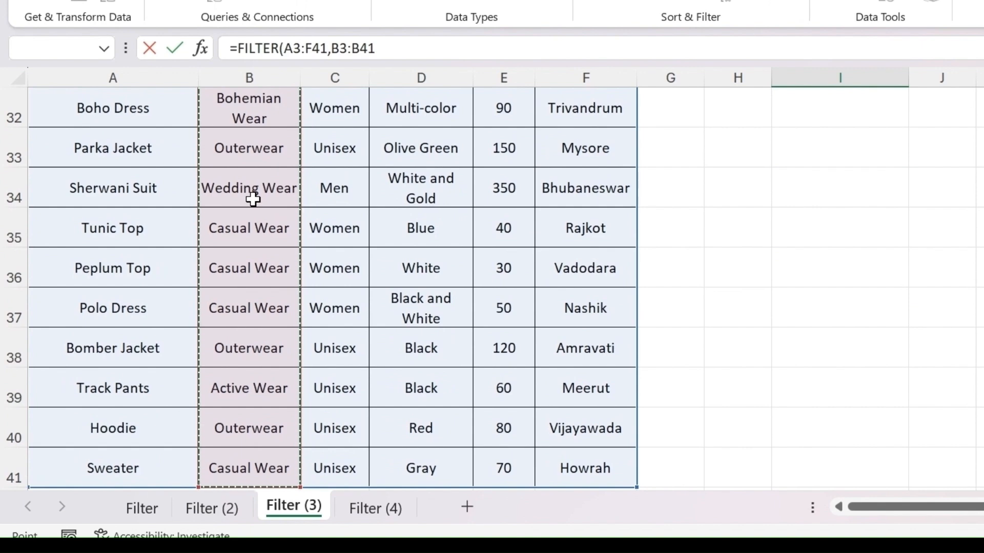
text(=)
scroll(599, 189, up, 11)
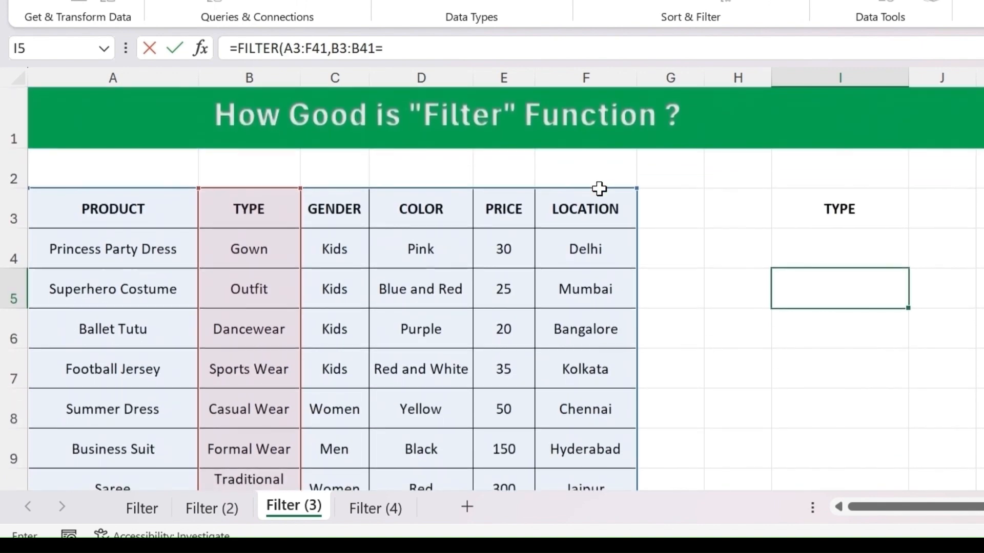
click(938, 211)
text())
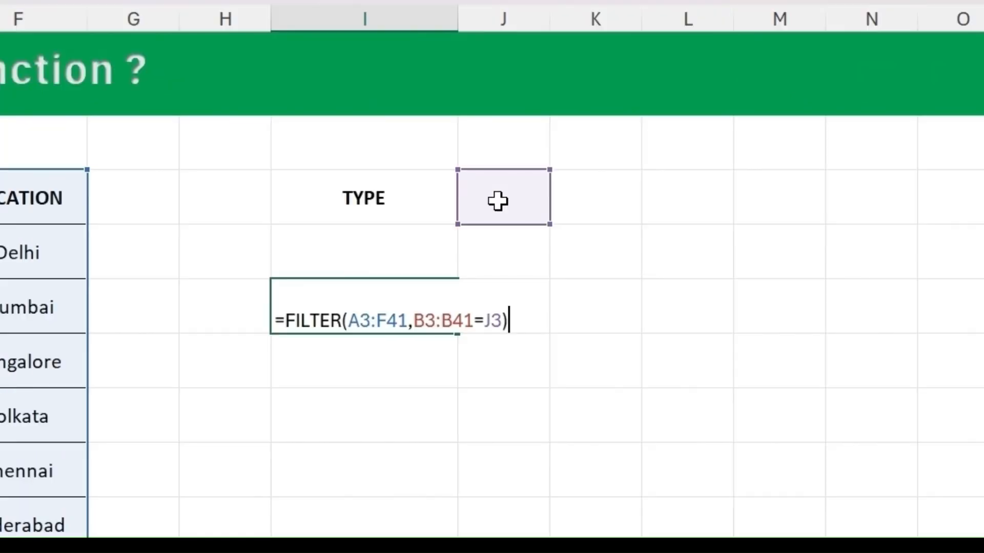
key(Return)
Step: Test the dynamic filter by choosing Outfit and another type from the validation list in cell J3
click(498, 200)
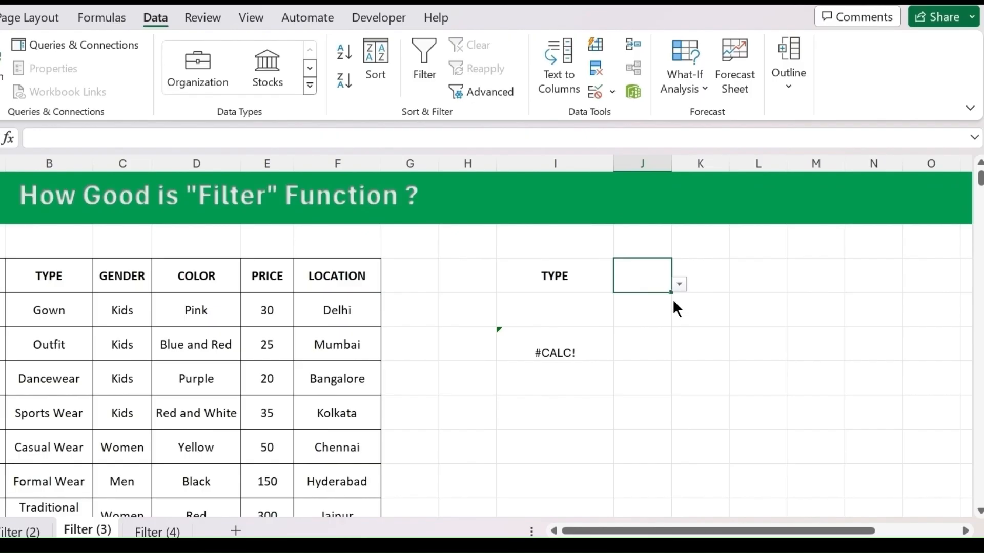
click(670, 319)
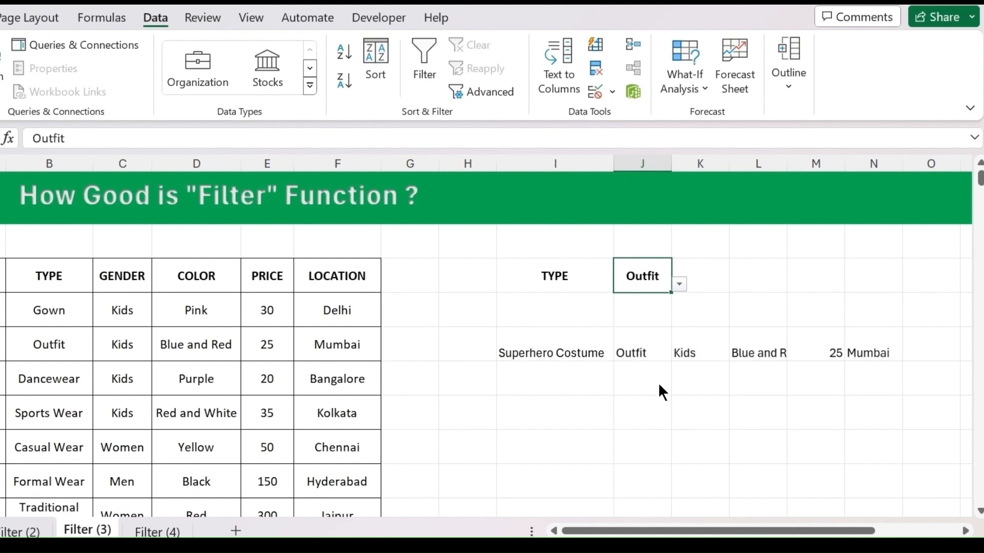
click(663, 415)
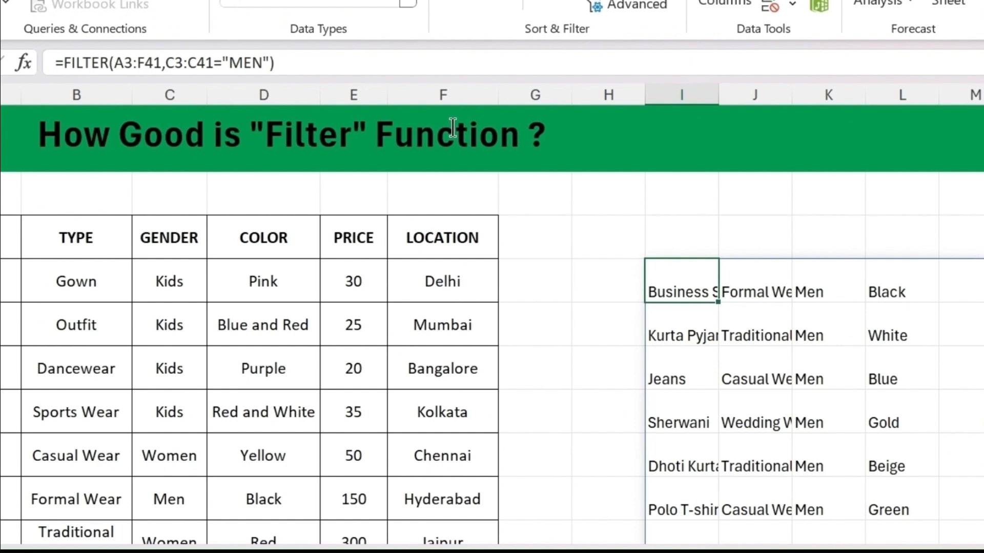
Step: Add "NO Stock" as the if-empty argument of the "MEN" FILTER formula in cell I4 of the Filter sheet
click(316, 64)
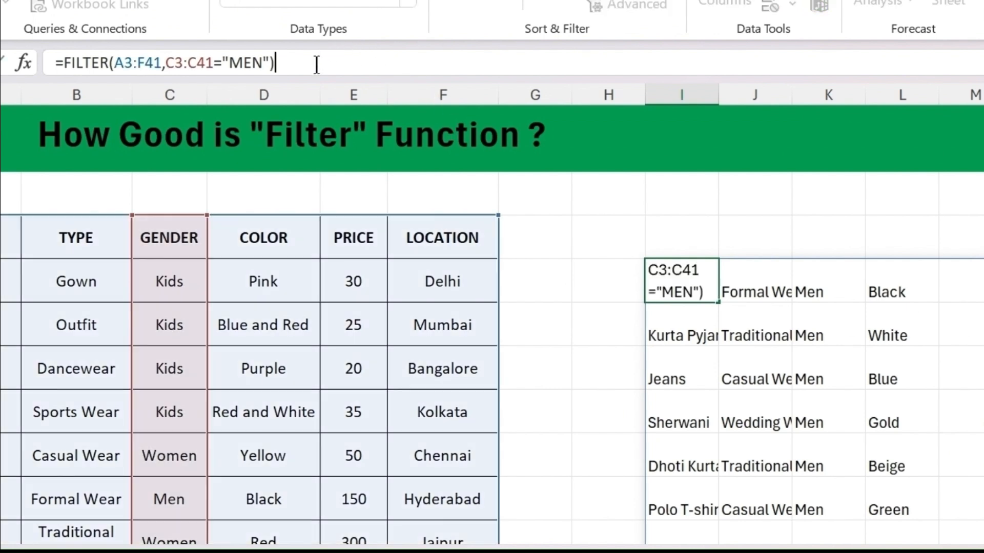
key(BackSpace)
text(,)
text(")
text(NO SToc)
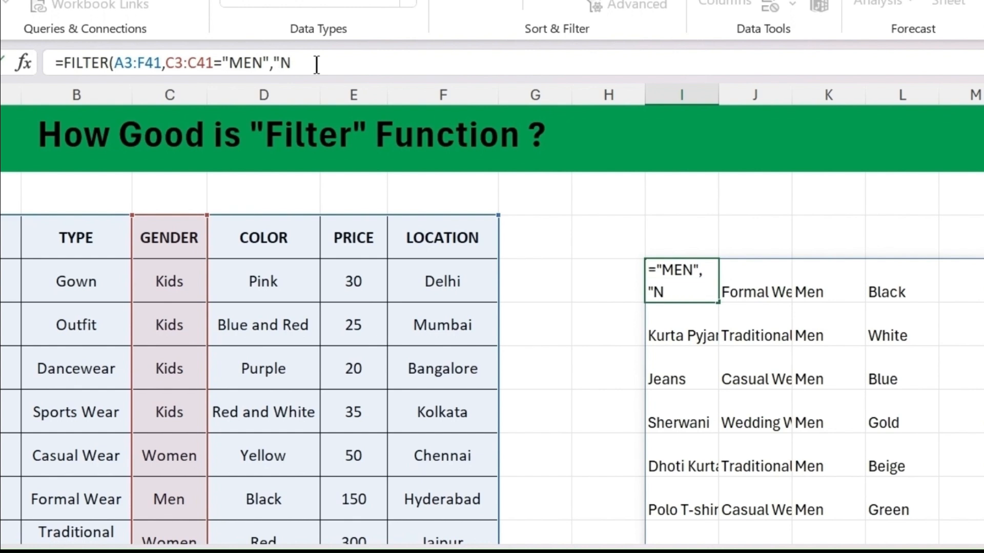
text(k")
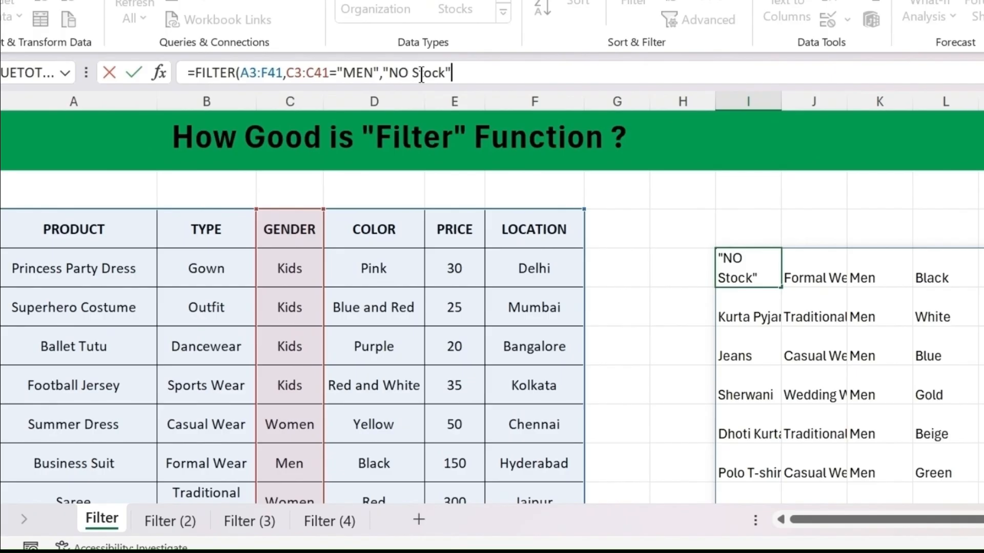
text())
key(Return)
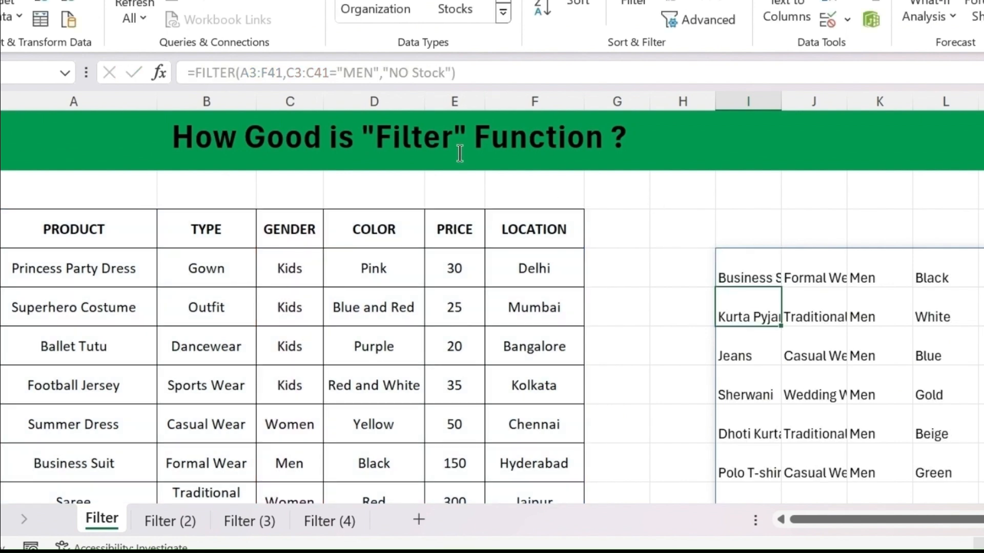
Step: Test the if-empty argument by inserting an h inside the "MEN" criterion of I4's formula, and undo the change
click(359, 71)
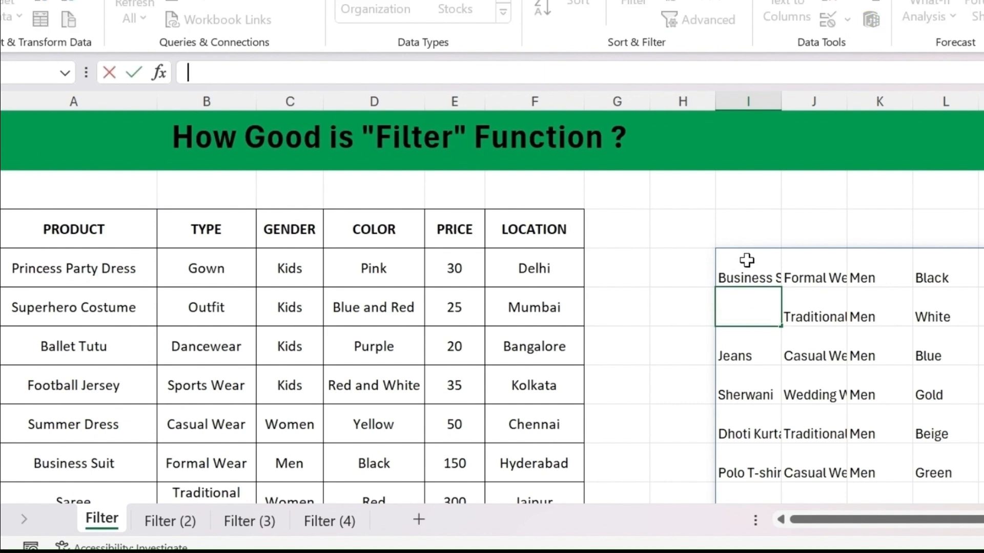
click(748, 261)
double_click(360, 72)
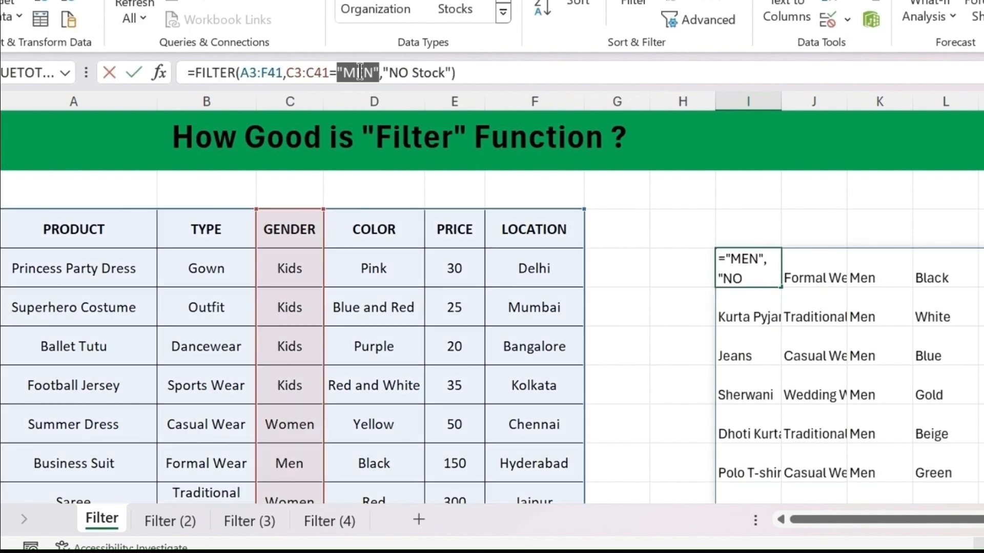
click(360, 72)
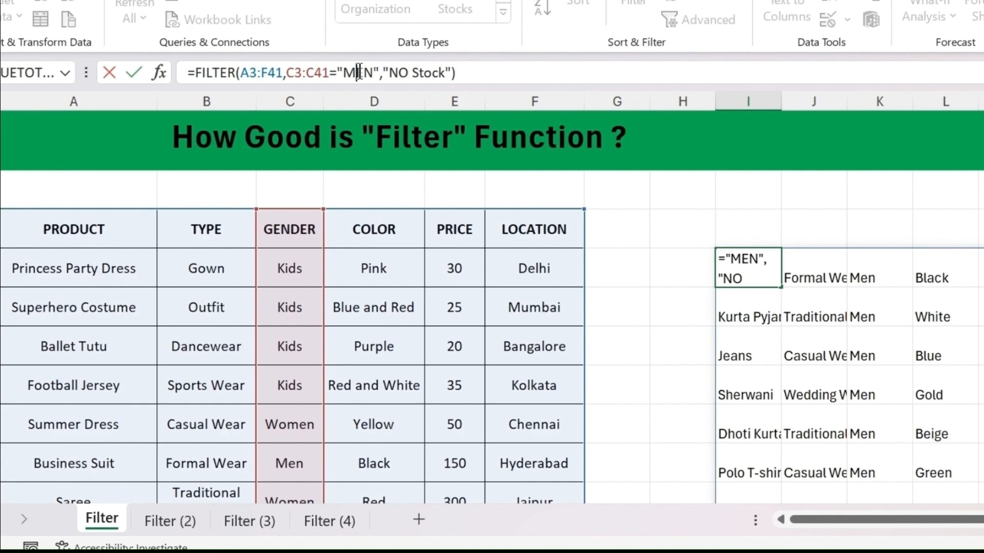
text(h)
key(Return)
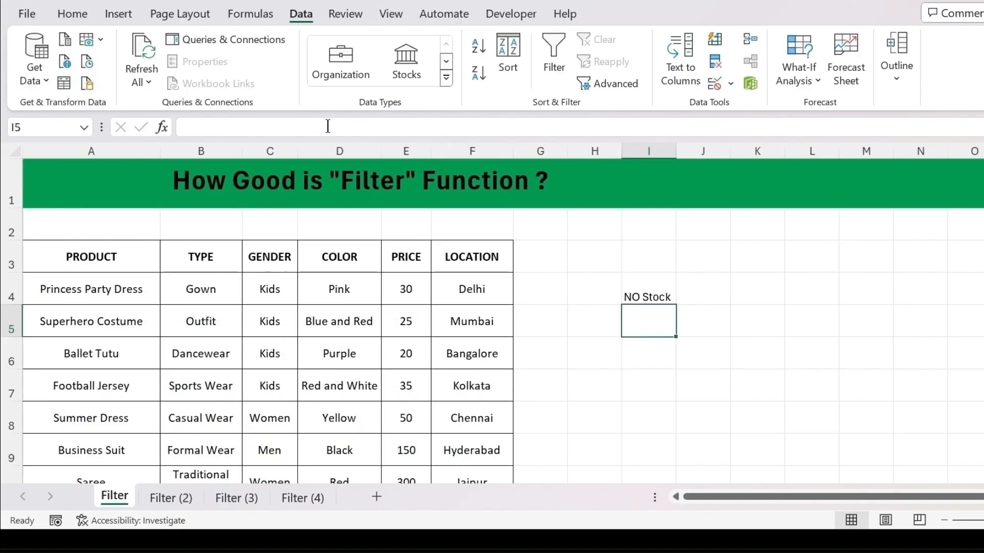
key(ctrl+z)
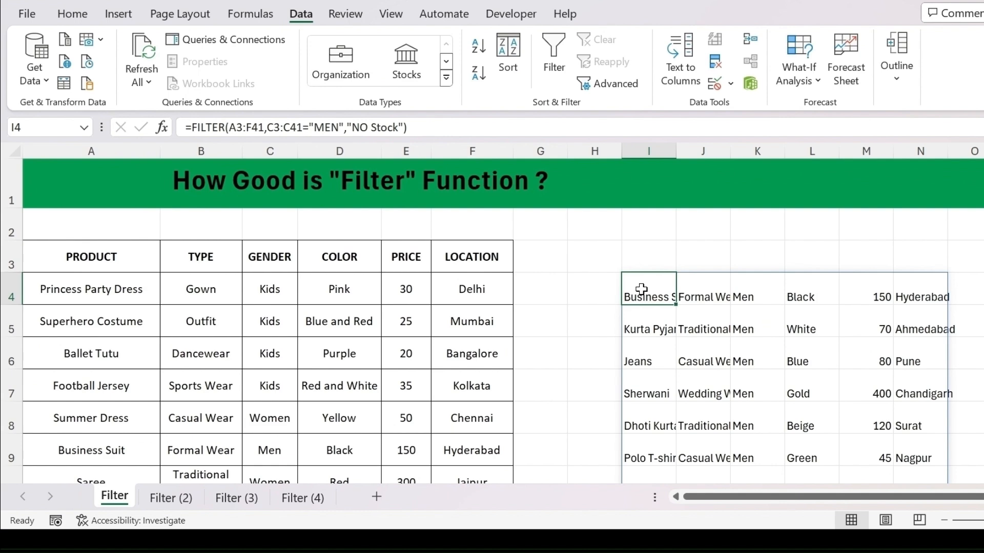